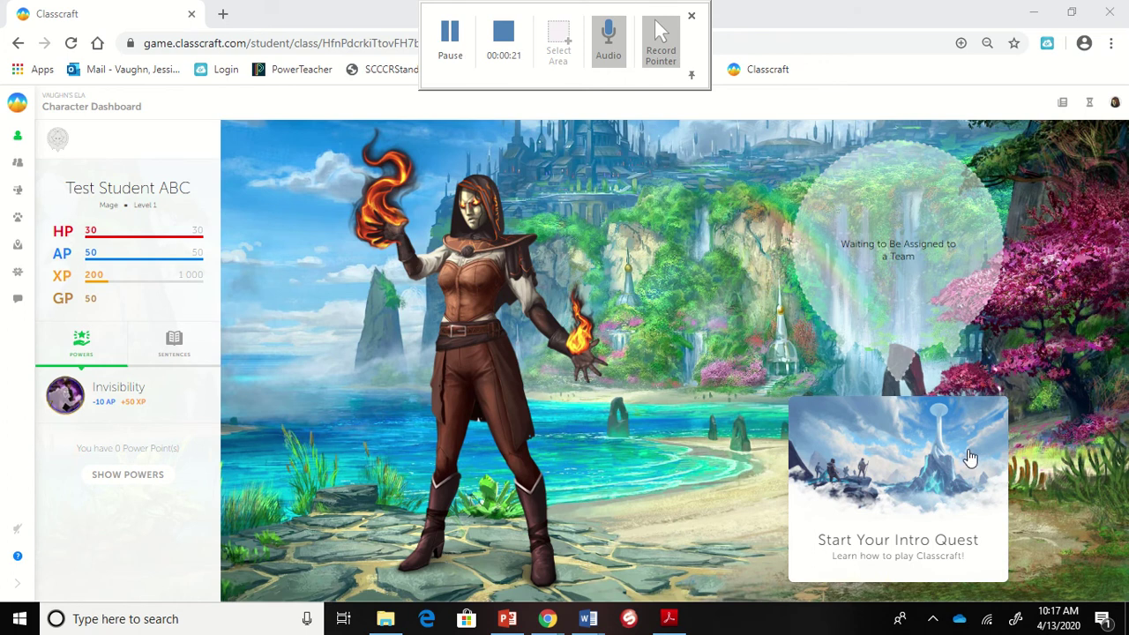
Step: Start the intro quest and continue through the New Beginnings story
{"action": "left_click", "coordinate": [935, 516]}
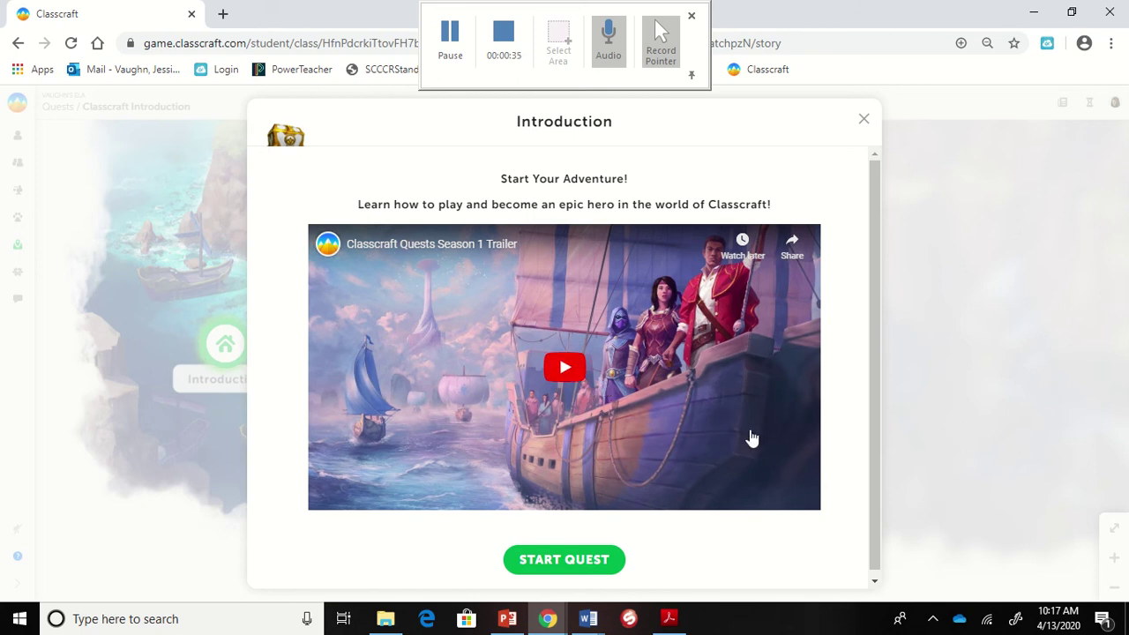
{"action": "left_click", "coordinate": [588, 566]}
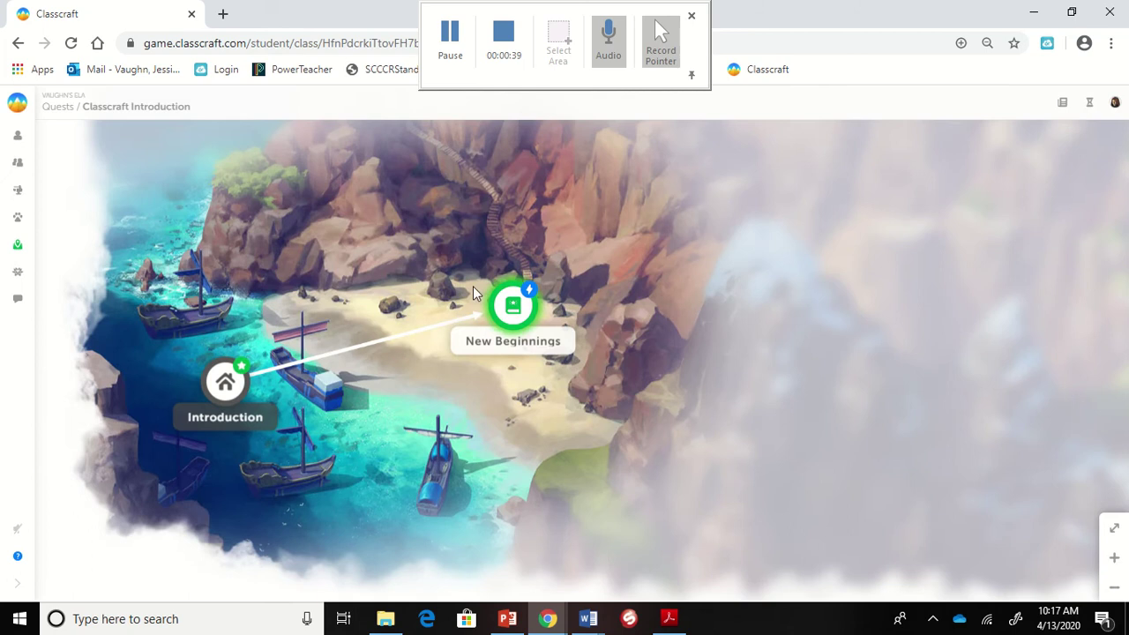
{"action": "left_click", "coordinate": [512, 306]}
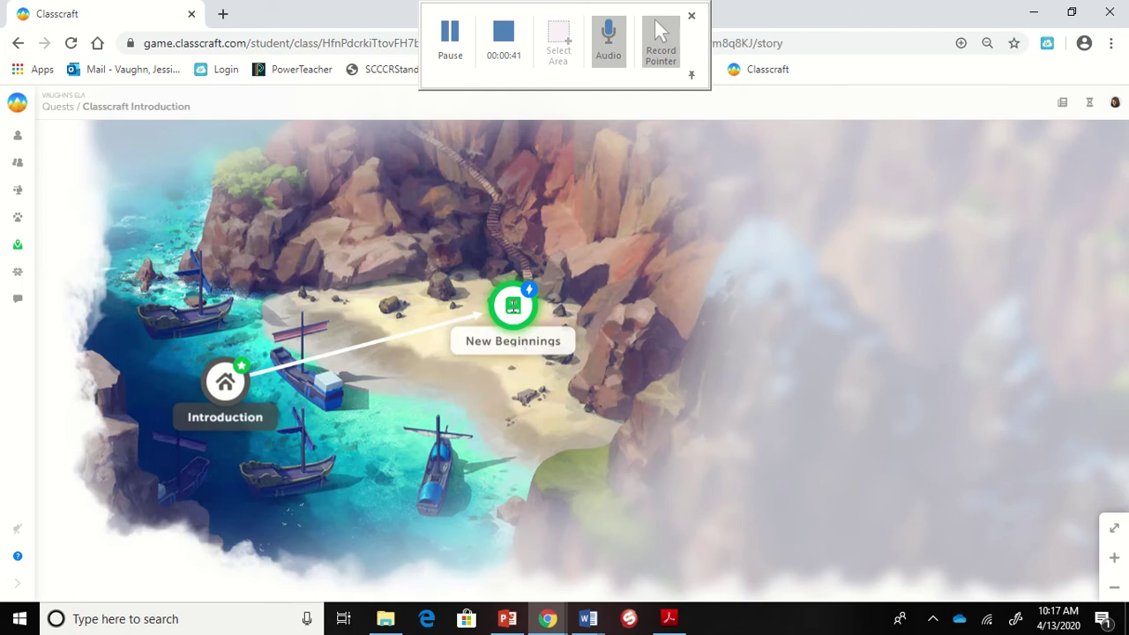
{"action": "scroll", "coordinate": [683, 344], "scroll_direction": "down", "scroll_amount": 2}
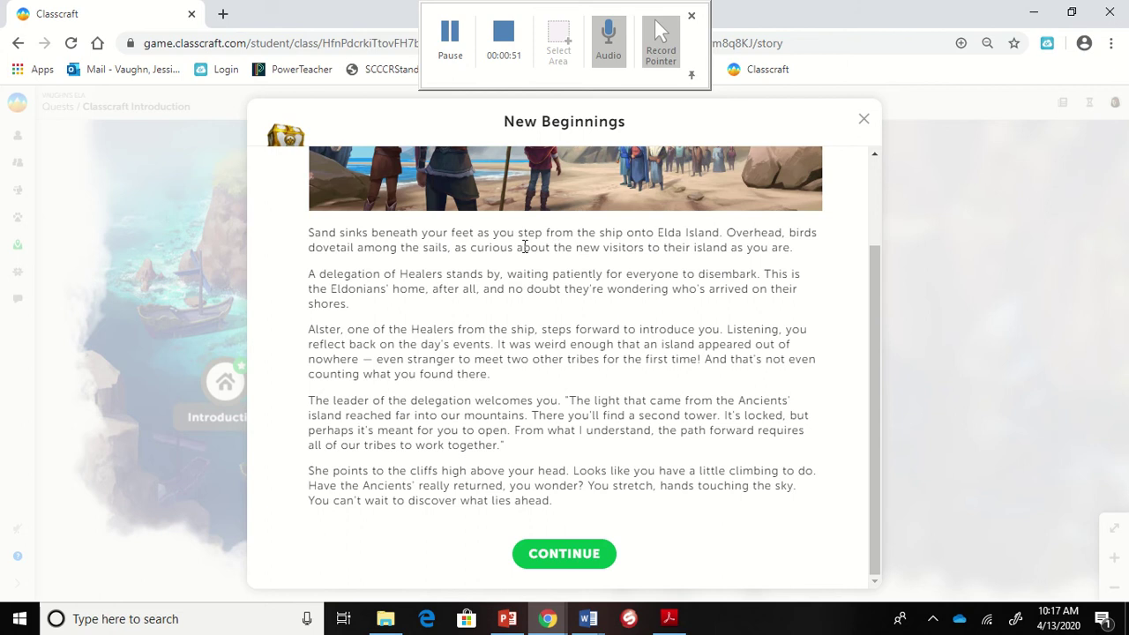
{"action": "left_click", "coordinate": [554, 549]}
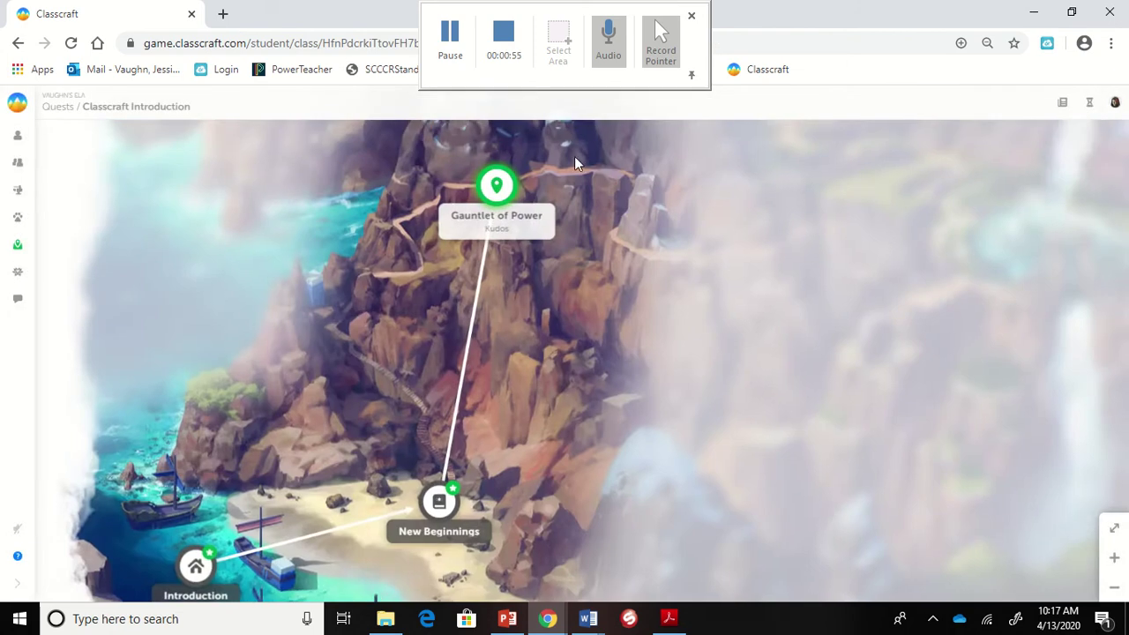
Step: Go through the Gauntlet of Power story and mark its Kudos task as complete
{"action": "left_click", "coordinate": [499, 185]}
{"action": "scroll", "coordinate": [719, 403], "scroll_direction": "down", "scroll_amount": 1}
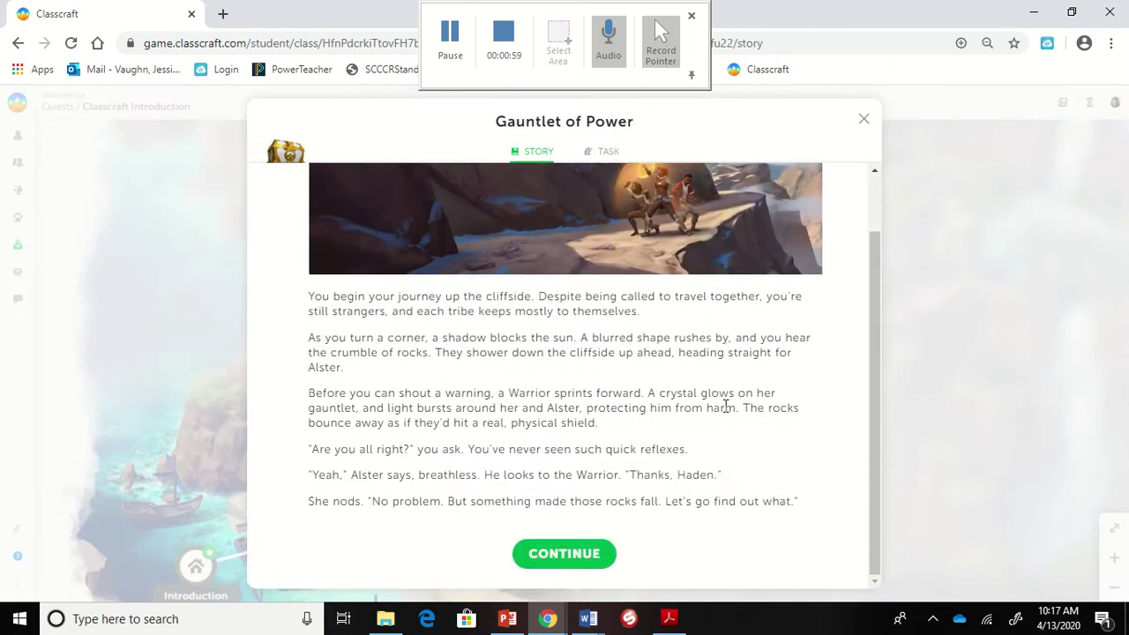
{"action": "left_click", "coordinate": [605, 556]}
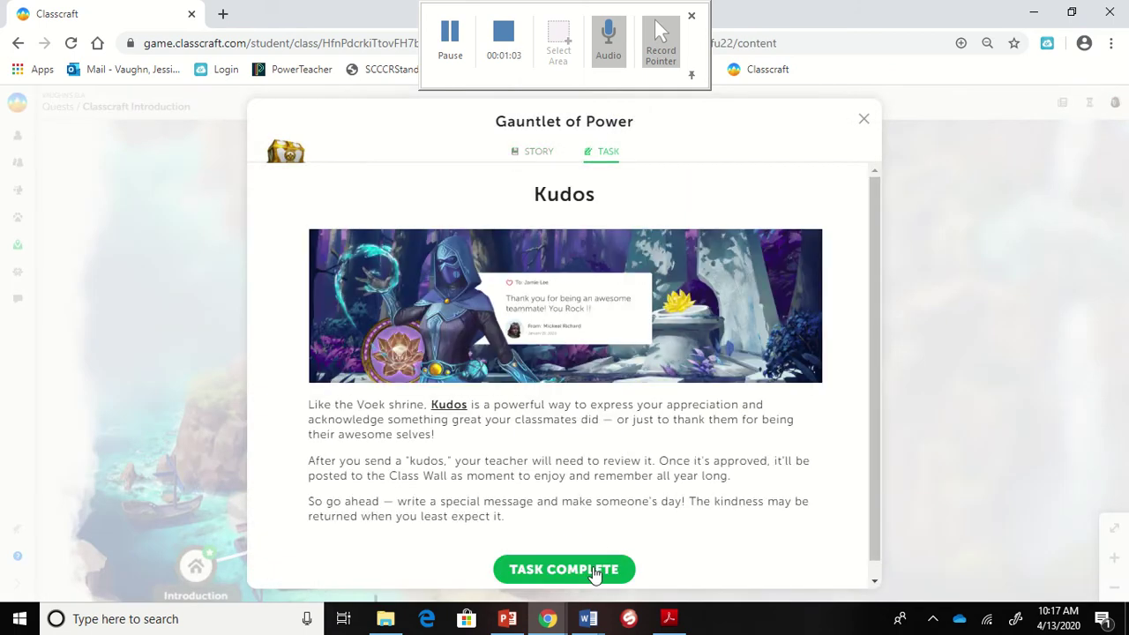
{"action": "left_click", "coordinate": [596, 571]}
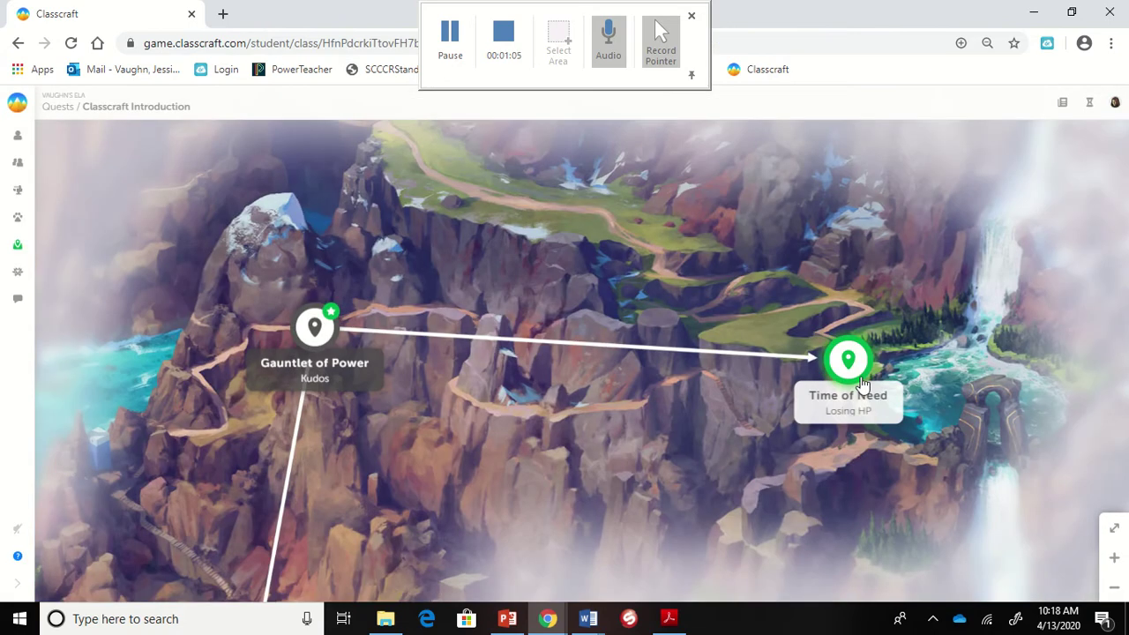
Step: Go through the Time of Need story and mark its Losing HP task as complete
{"action": "left_click", "coordinate": [845, 369]}
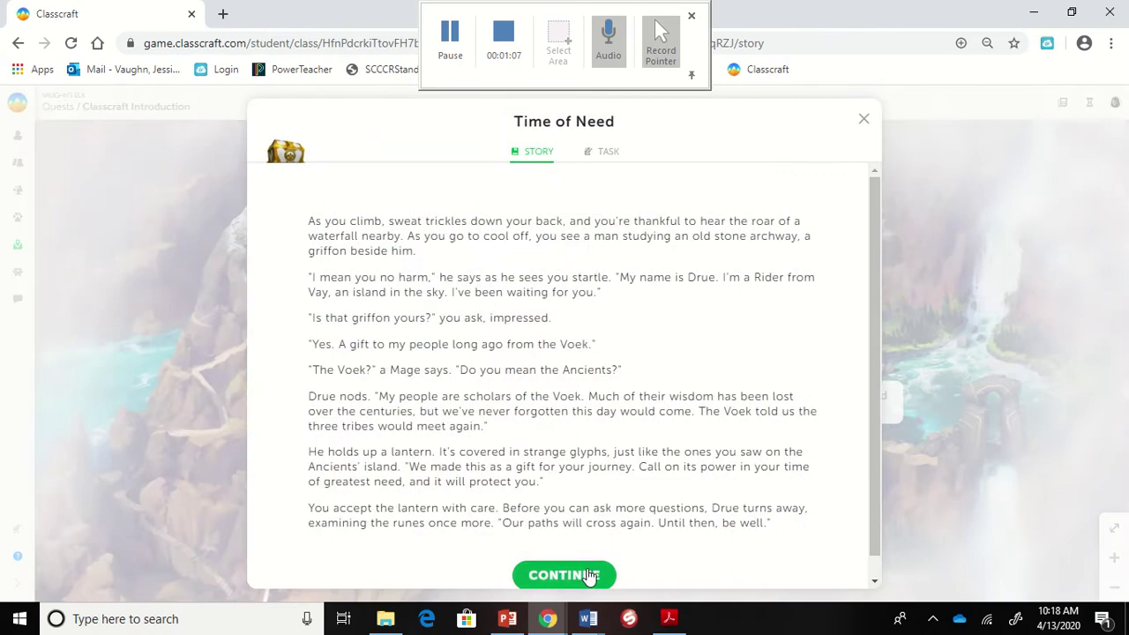
{"action": "scroll", "coordinate": [706, 538], "scroll_direction": "down", "scroll_amount": 5}
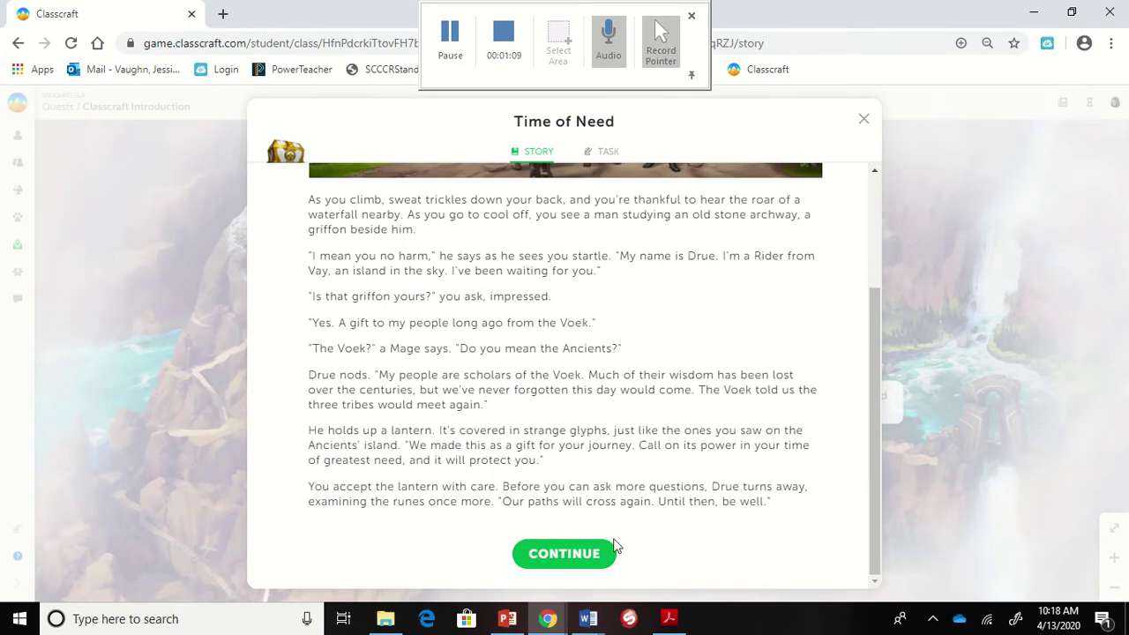
{"action": "left_click", "coordinate": [585, 554]}
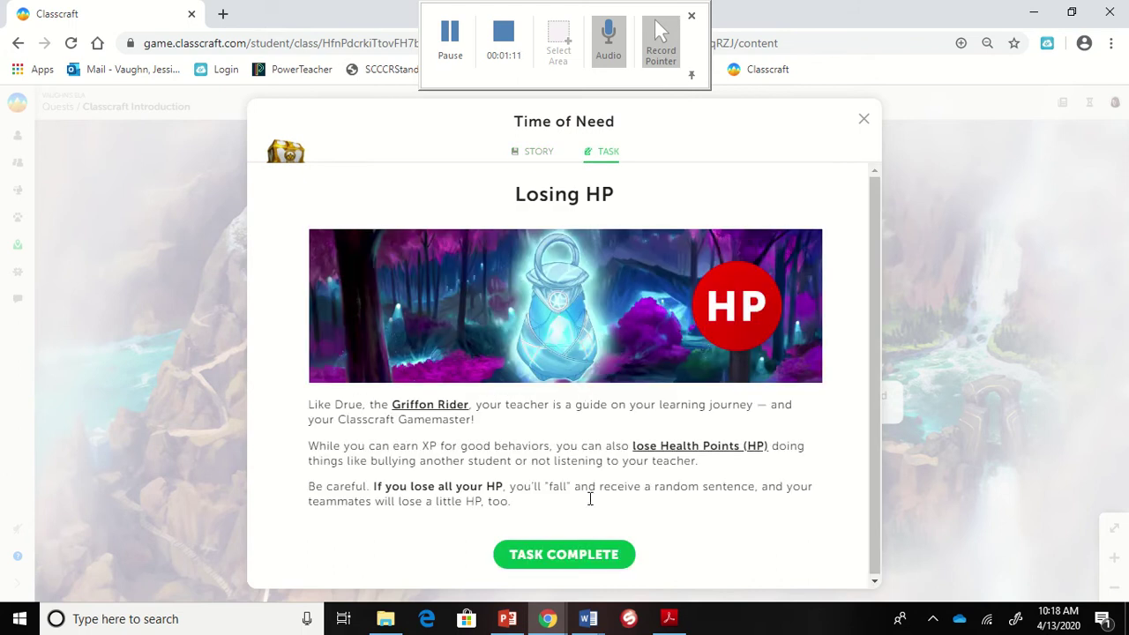
{"action": "left_click", "coordinate": [575, 551]}
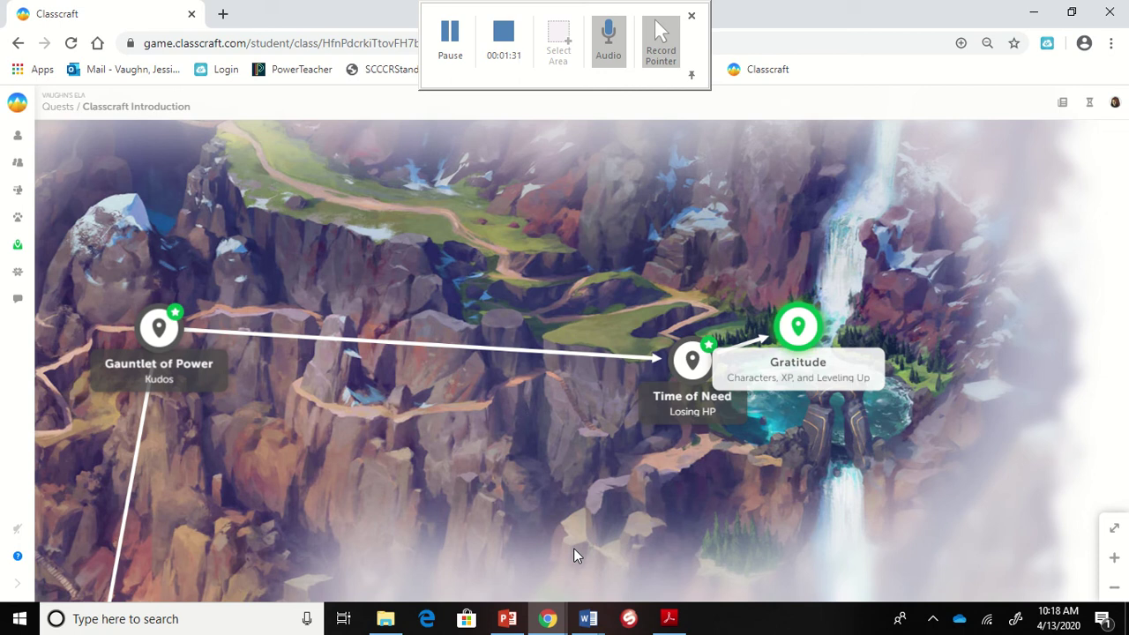
Step: Go through the Gratitude story and mark its Characters, XP, and Leveling Up task as complete
{"action": "left_click", "coordinate": [785, 343]}
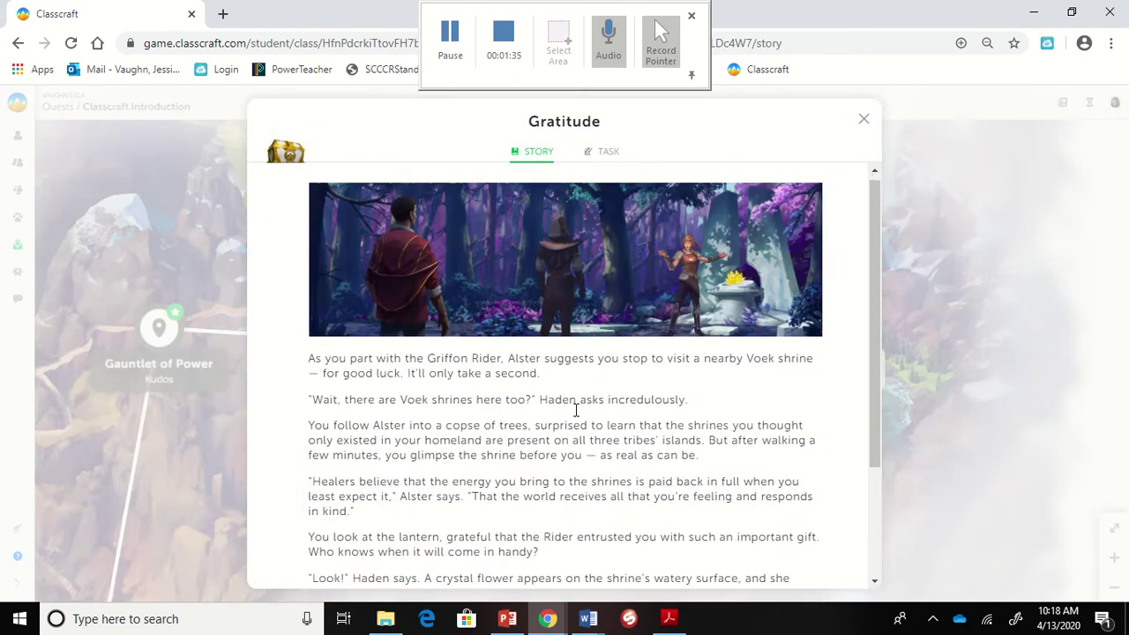
{"action": "scroll", "coordinate": [578, 420], "scroll_direction": "down", "scroll_amount": 3}
{"action": "left_click", "coordinate": [596, 555]}
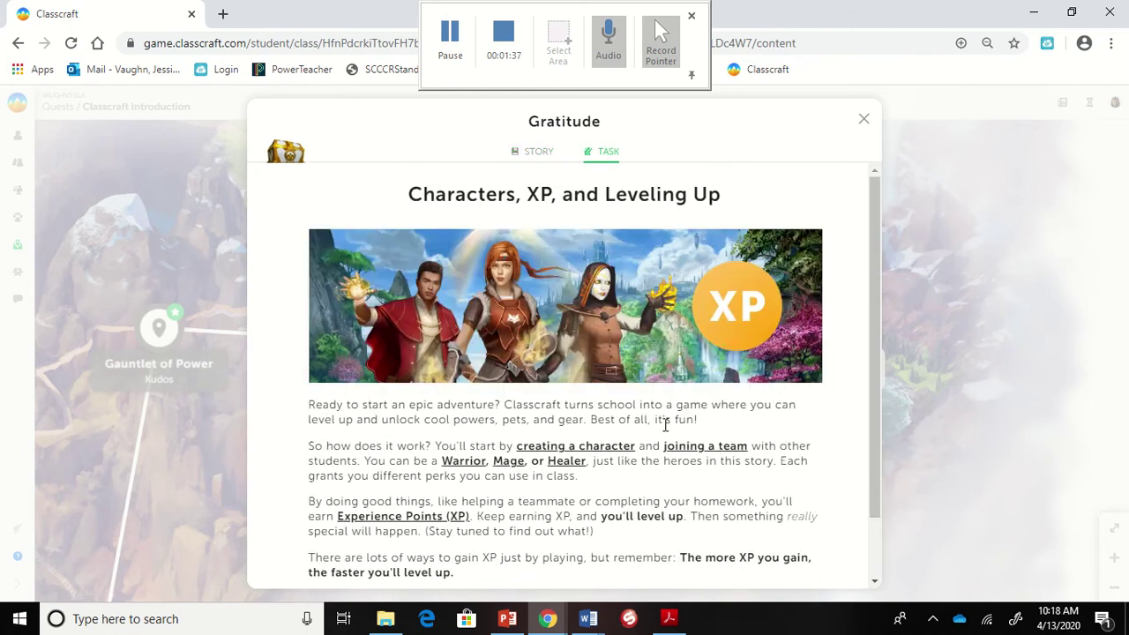
{"action": "scroll", "coordinate": [597, 556], "scroll_direction": "down", "scroll_amount": 2}
{"action": "left_click", "coordinate": [549, 555]}
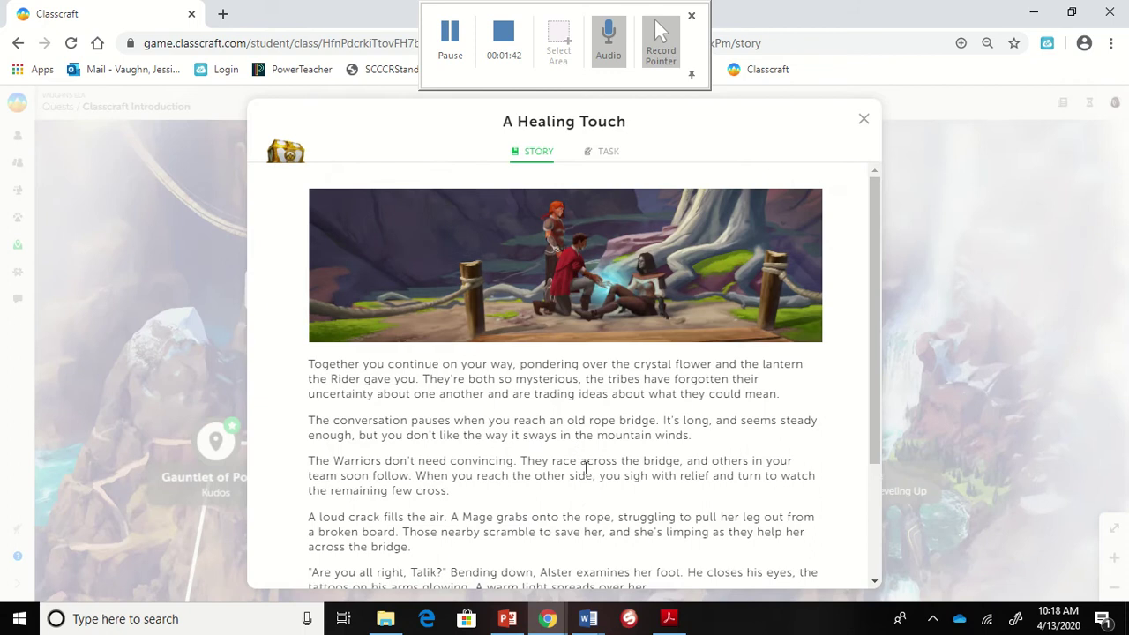
Step: Continue past the A Healing Touch story and mark its Powers and AP task as complete
{"action": "scroll", "coordinate": [565, 570], "scroll_direction": "down", "scroll_amount": 2}
{"action": "left_click", "coordinate": [597, 556]}
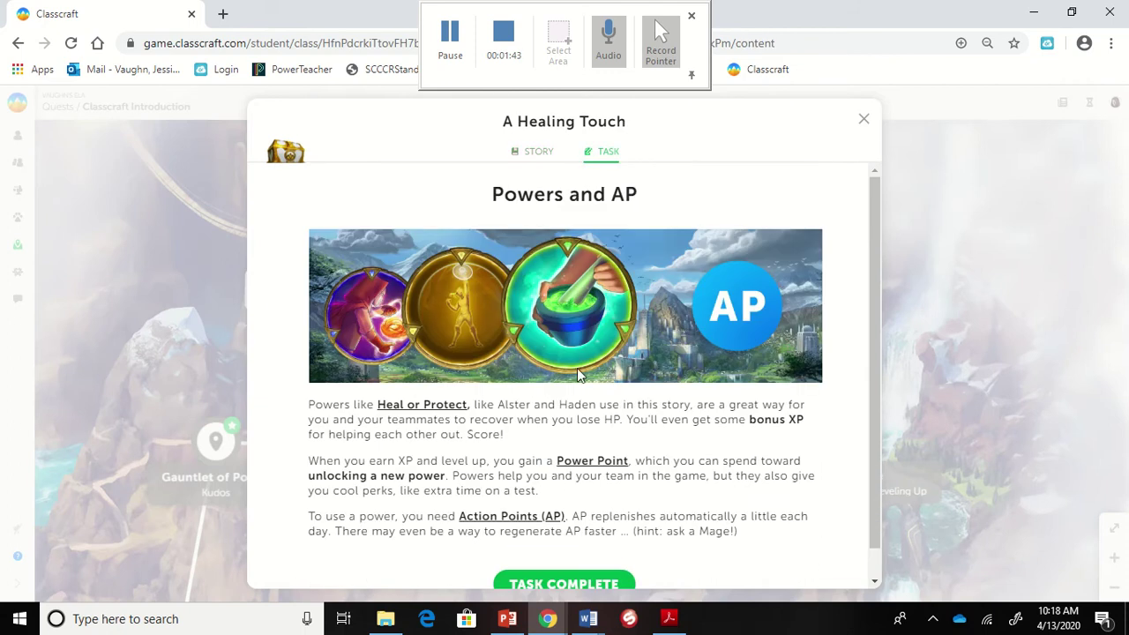
{"action": "scroll", "coordinate": [573, 467], "scroll_direction": "down", "scroll_amount": 1}
{"action": "left_click", "coordinate": [589, 553]}
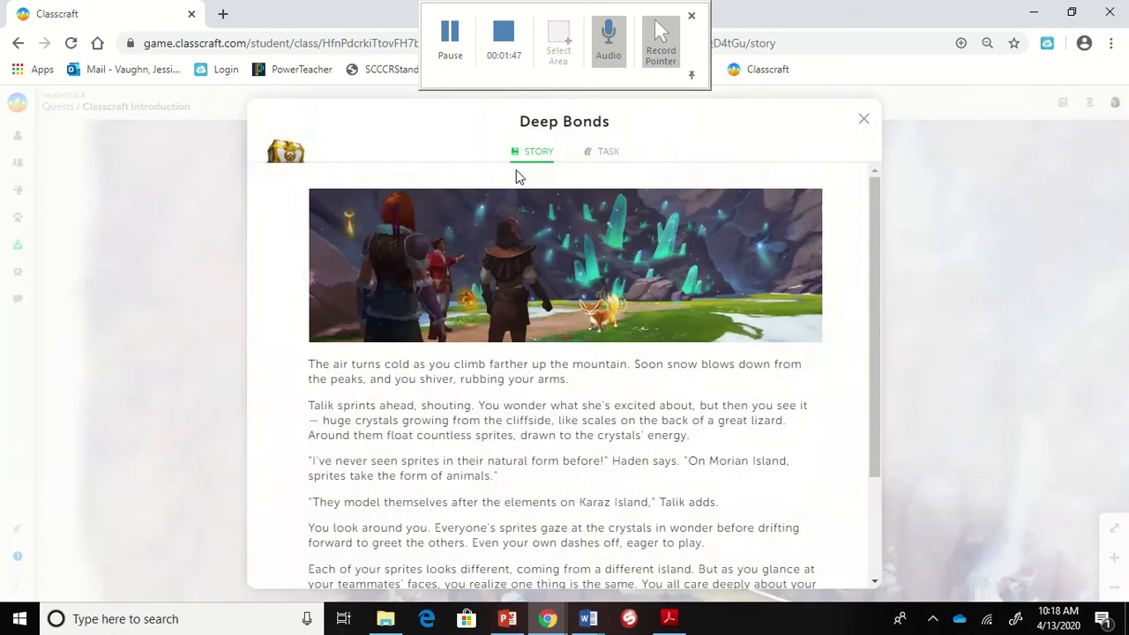
Step: Continue past the Deep Bonds story and mark its Gear, Pets, and GP task as complete
{"action": "scroll", "coordinate": [600, 564], "scroll_direction": "down", "scroll_amount": 2}
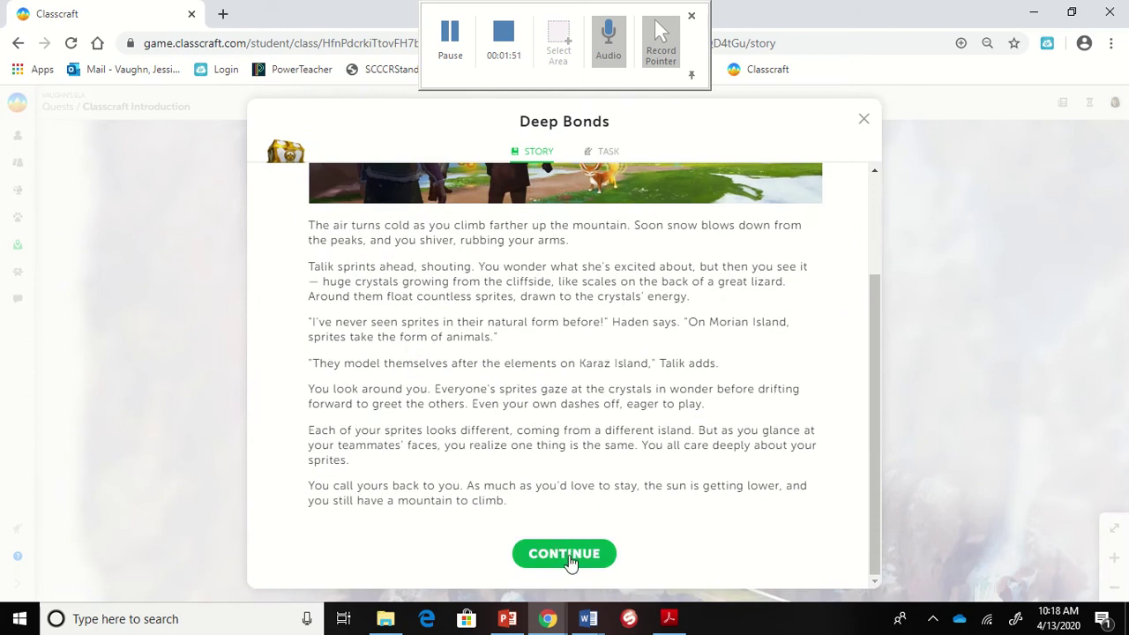
{"action": "left_click", "coordinate": [569, 560]}
{"action": "scroll", "coordinate": [728, 379], "scroll_direction": "down", "scroll_amount": 1}
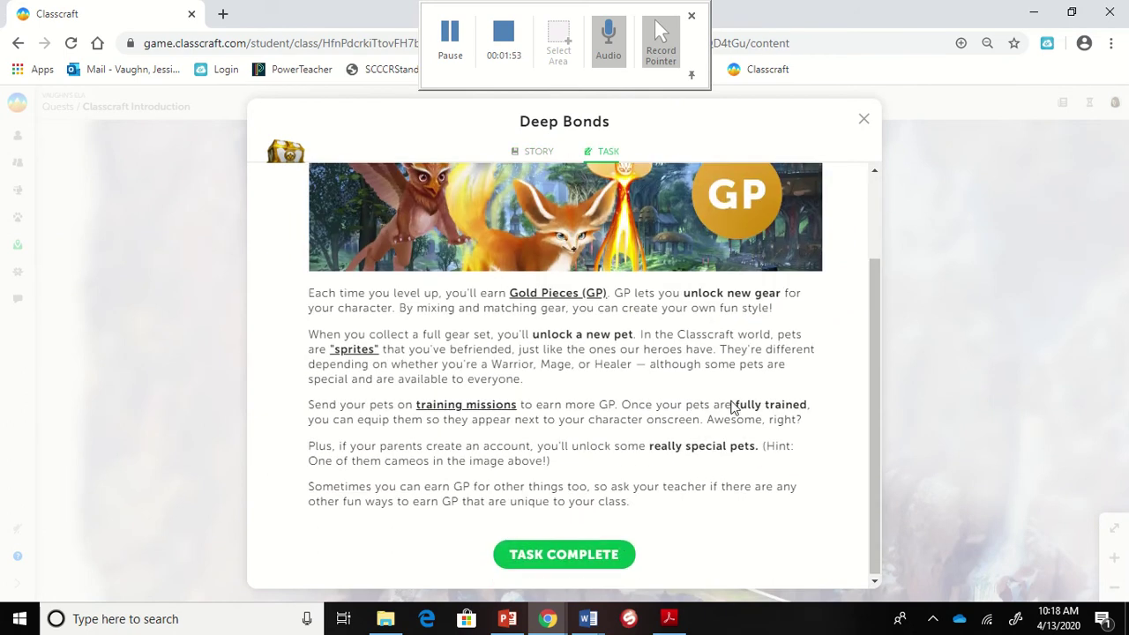
{"action": "left_click", "coordinate": [608, 557]}
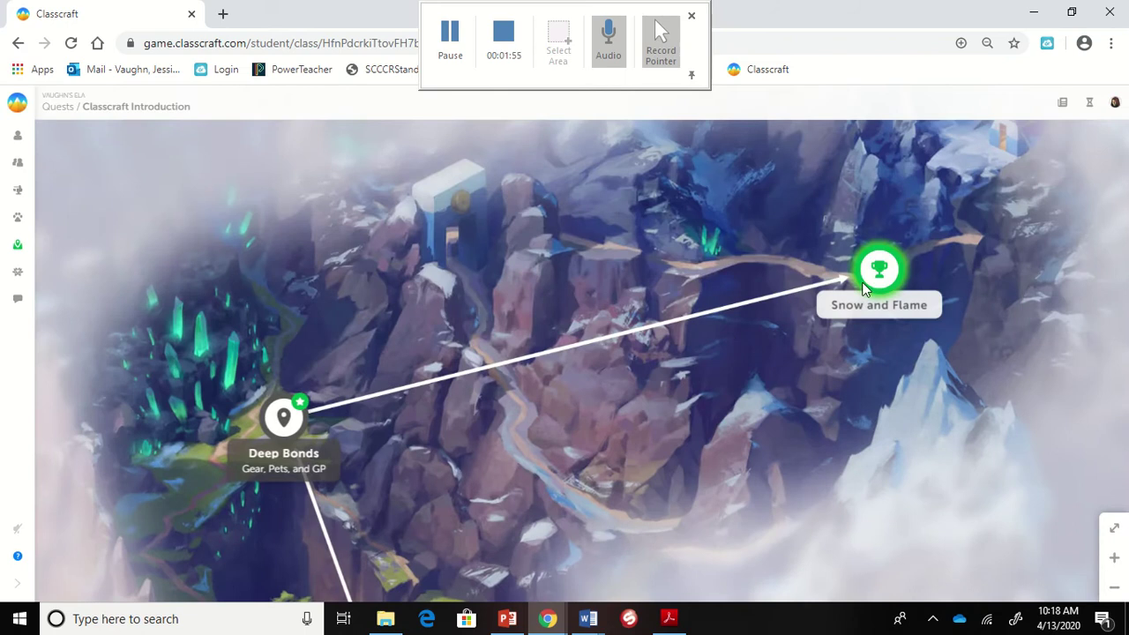
Step: Finish the final Snow and Flame stage of the intro quest and accept its reward
{"action": "left_click", "coordinate": [864, 289]}
{"action": "scroll", "coordinate": [706, 415], "scroll_direction": "down", "scroll_amount": 4}
{"action": "left_click", "coordinate": [605, 570]}
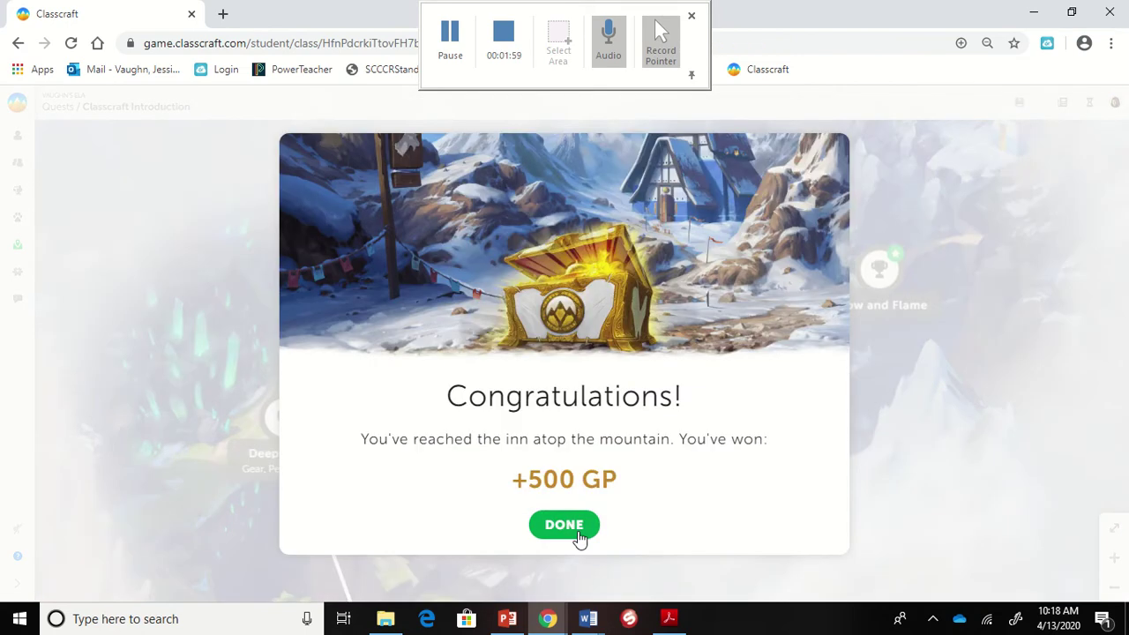
{"action": "left_click", "coordinate": [580, 534]}
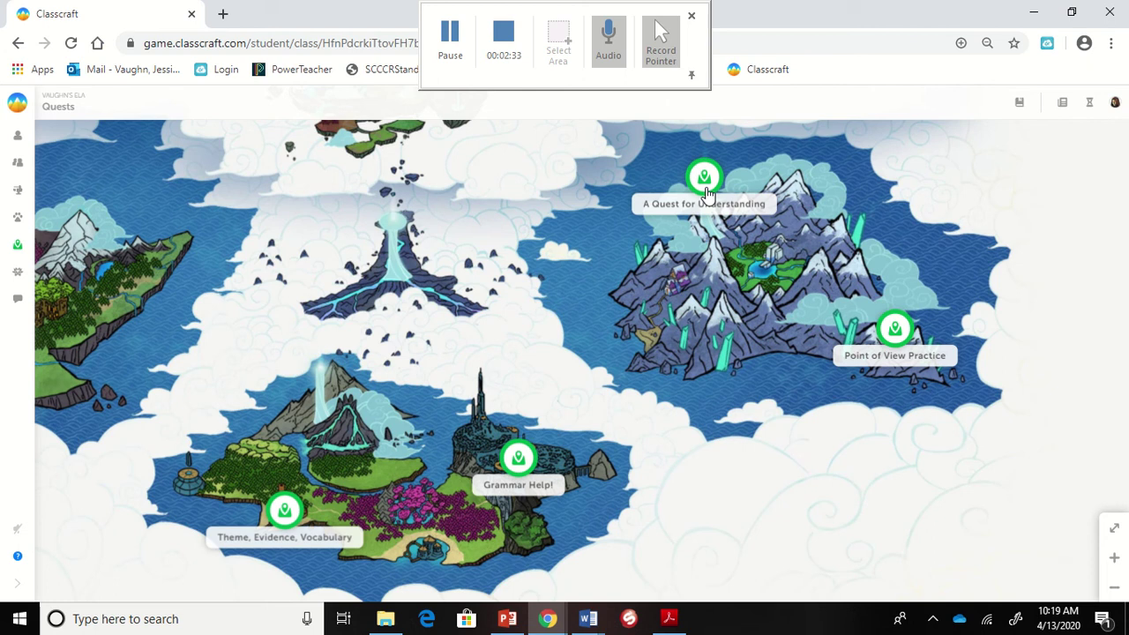
Step: Start A Quest for Understanding and continue to the task of its Chapters 1-3 objective
{"action": "left_click", "coordinate": [704, 180]}
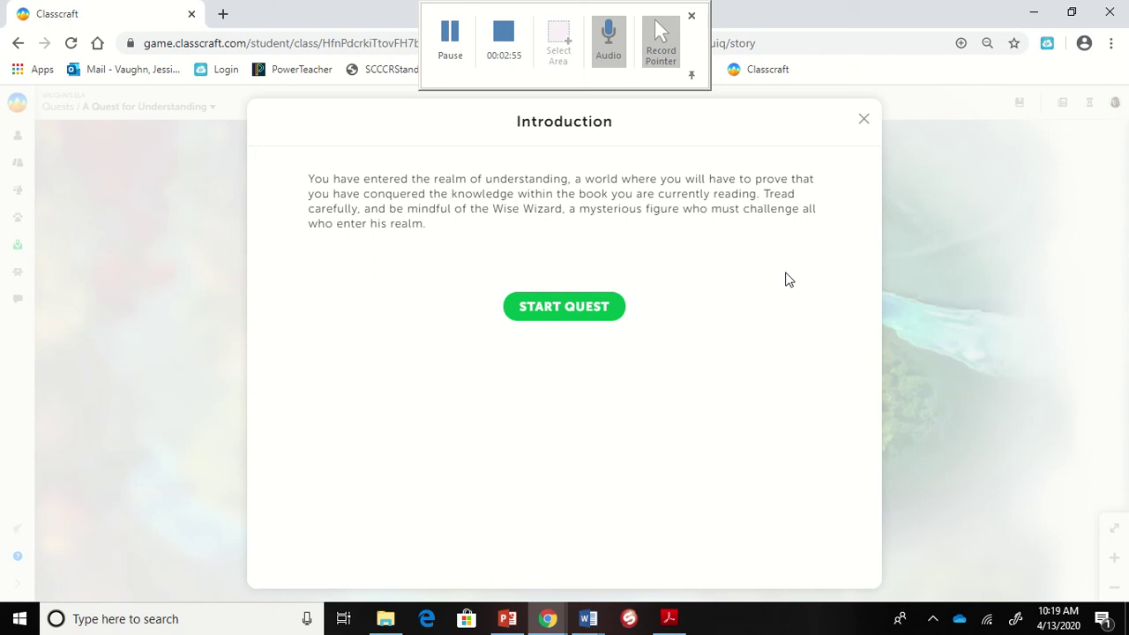
{"action": "left_click", "coordinate": [559, 300]}
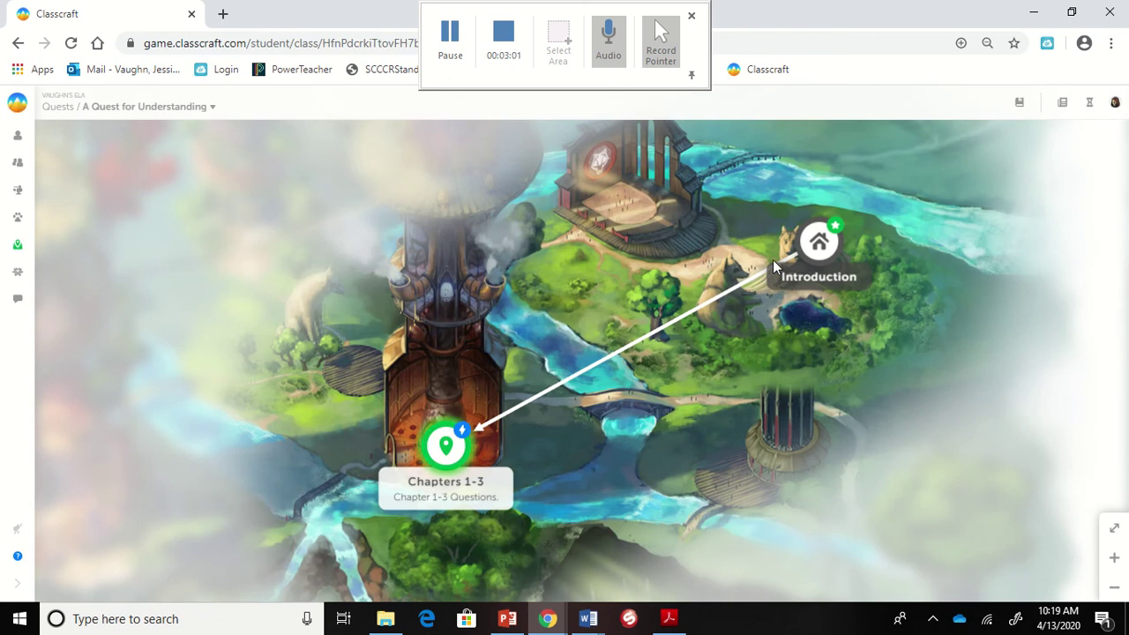
{"action": "left_click", "coordinate": [455, 462]}
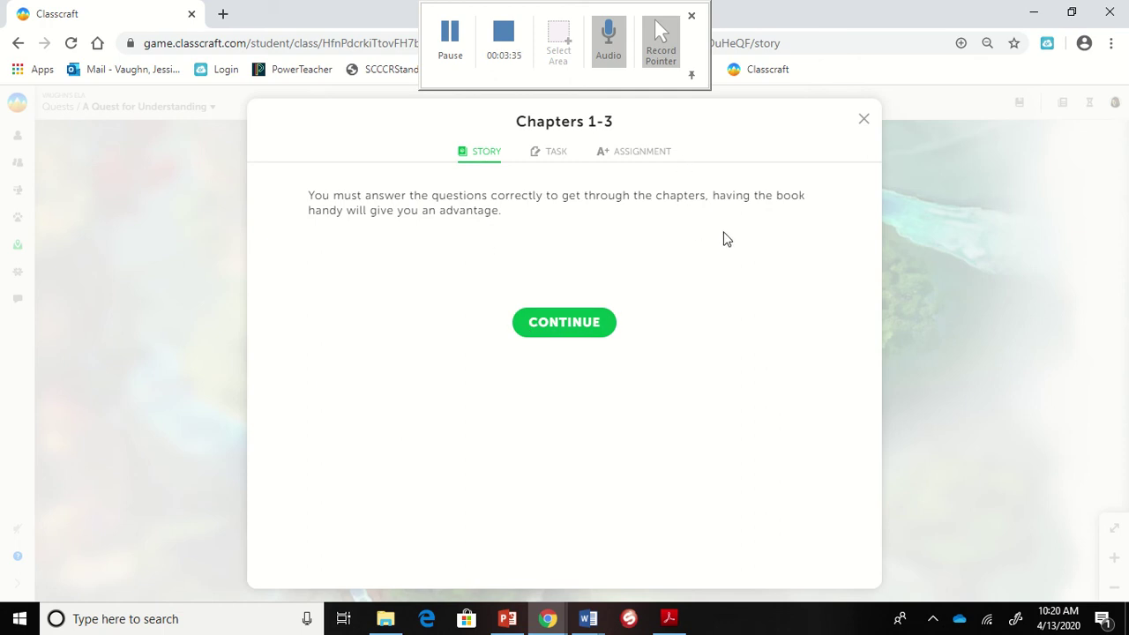
{"action": "left_click", "coordinate": [547, 324]}
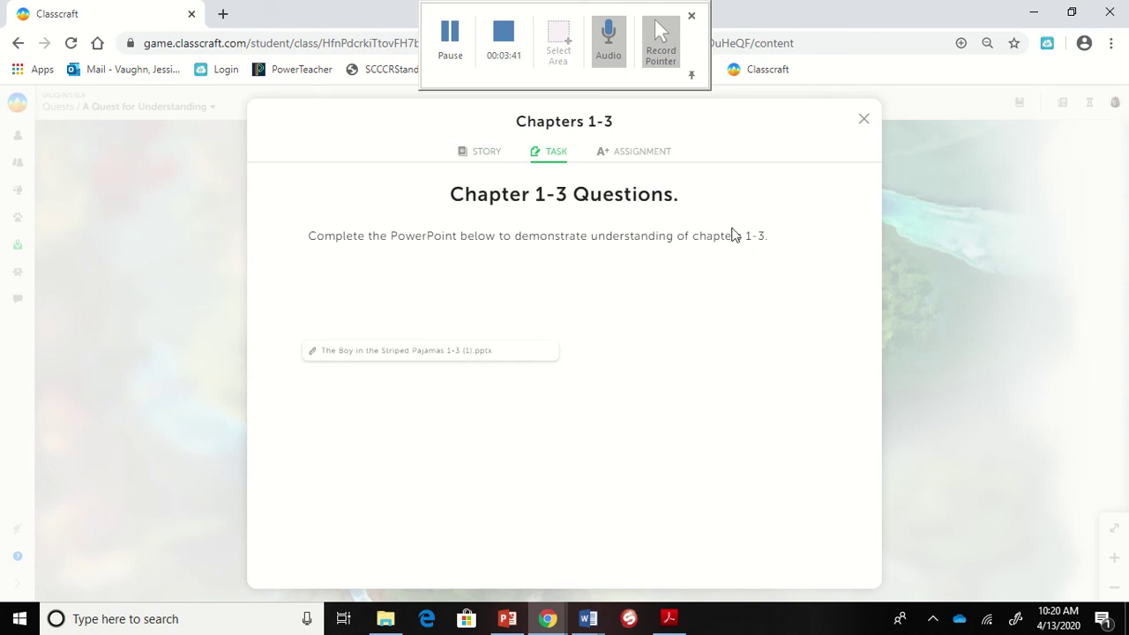
Step: Download the attached The Boy in the Striped Pajamas 1-3 (1).pptx and open it in PowerPoint with editing enabled
{"action": "left_click", "coordinate": [437, 364]}
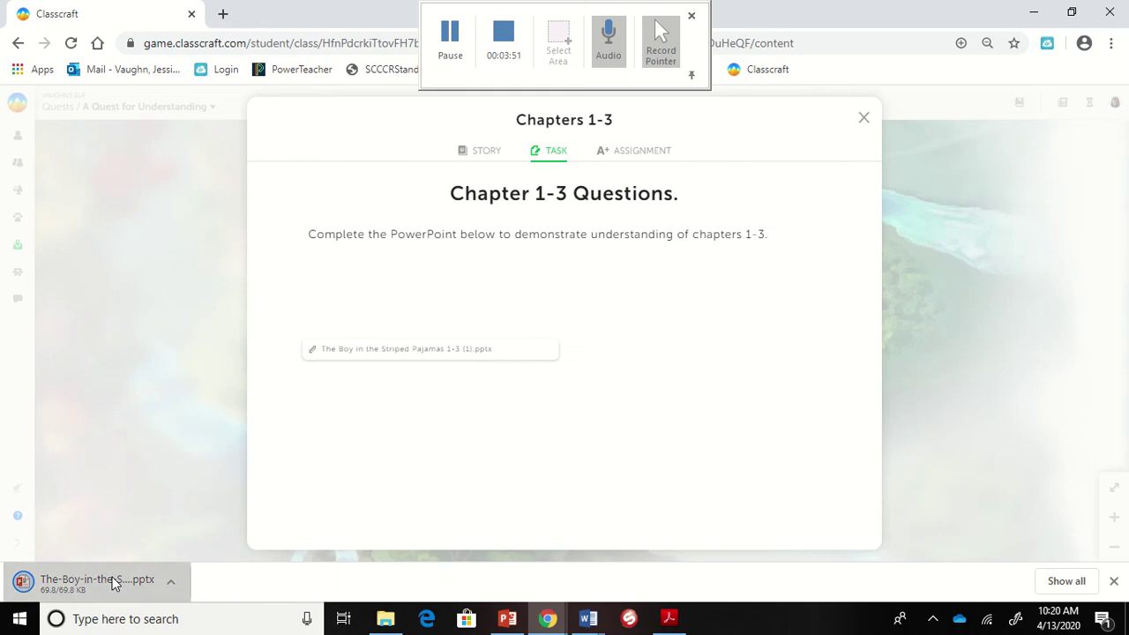
{"action": "left_click", "coordinate": [112, 583]}
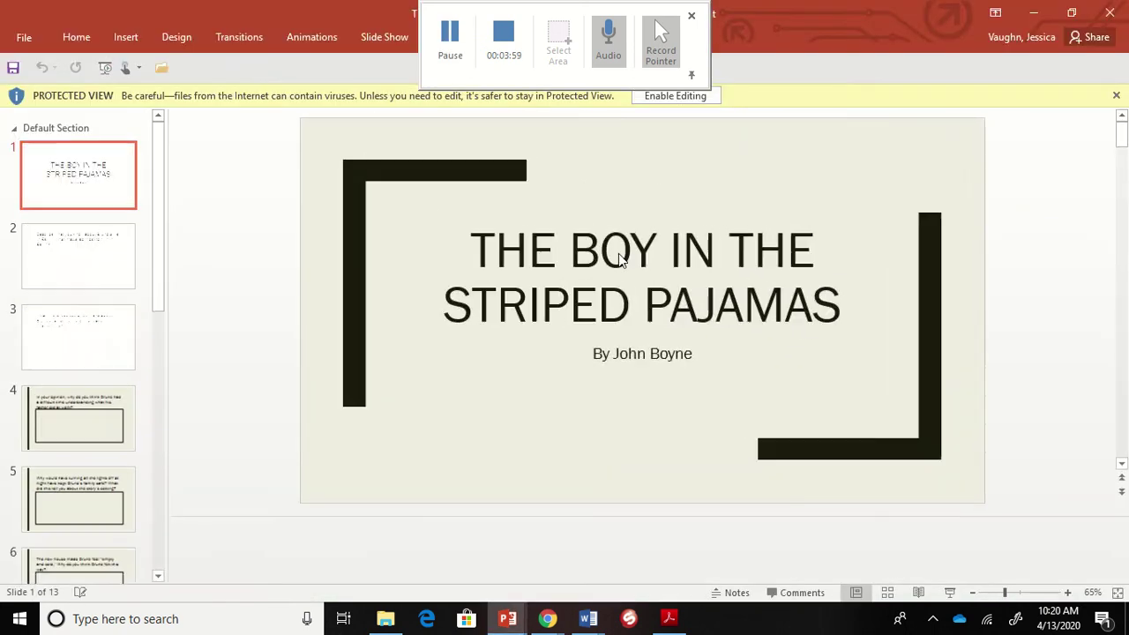
{"action": "left_click", "coordinate": [692, 101]}
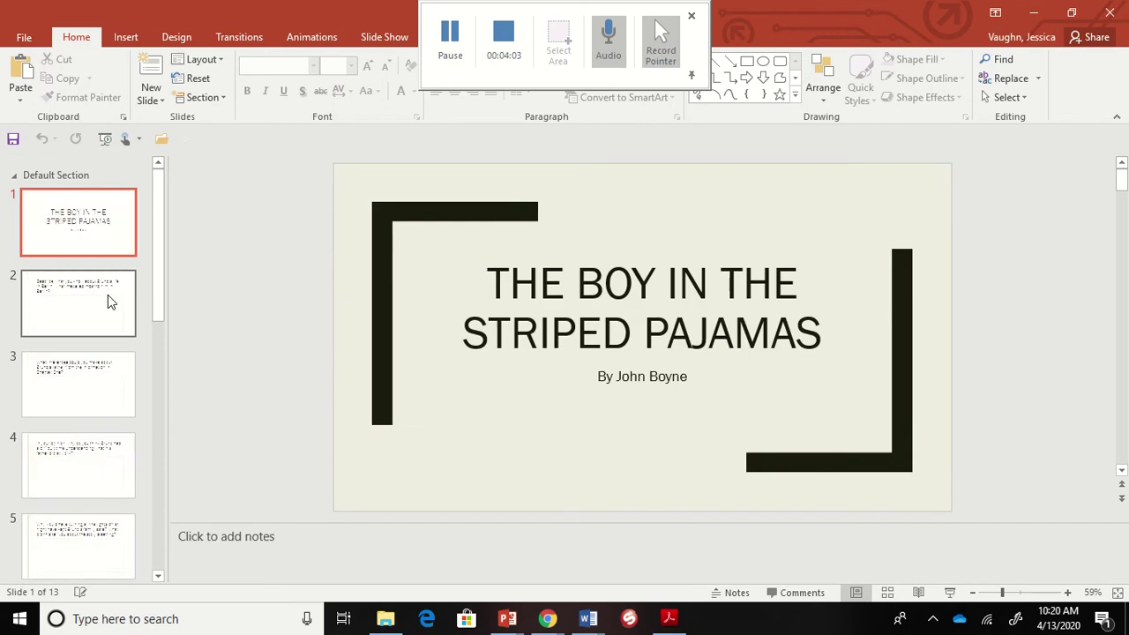
Step: Look through the presentation's question slides, from slide 2 to slide 13
{"action": "left_click", "coordinate": [108, 295]}
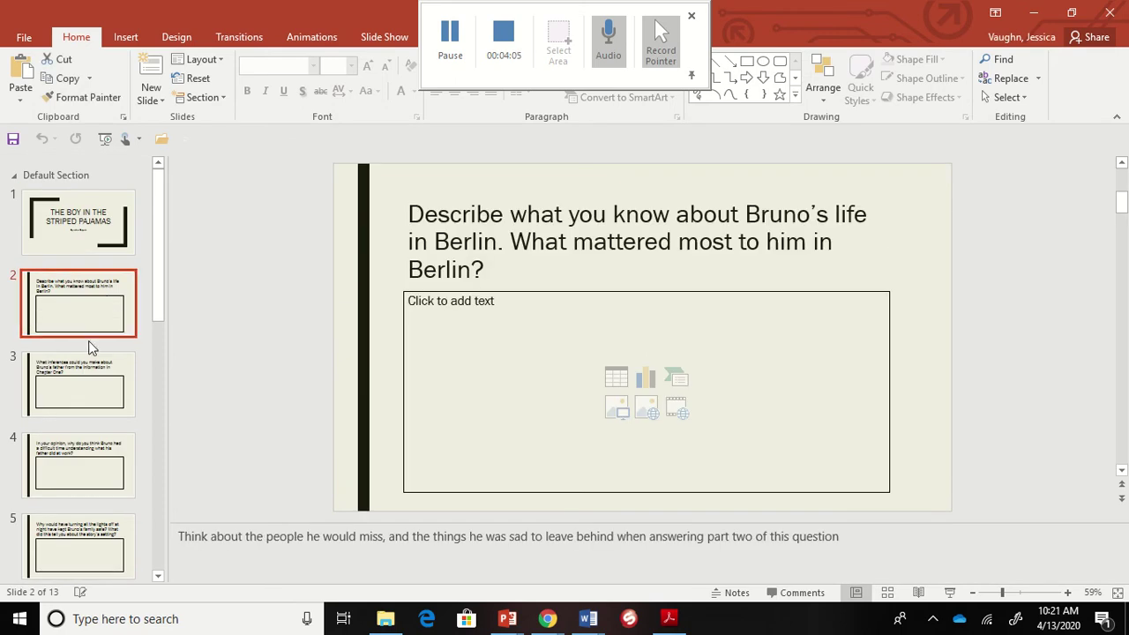
{"action": "scroll", "coordinate": [92, 357], "scroll_direction": "down", "scroll_amount": 4}
{"action": "scroll", "coordinate": [103, 379], "scroll_direction": "down", "scroll_amount": 3}
{"action": "scroll", "coordinate": [104, 379], "scroll_direction": "up", "scroll_amount": 8}
{"action": "scroll", "coordinate": [103, 379], "scroll_direction": "up", "scroll_amount": 1}
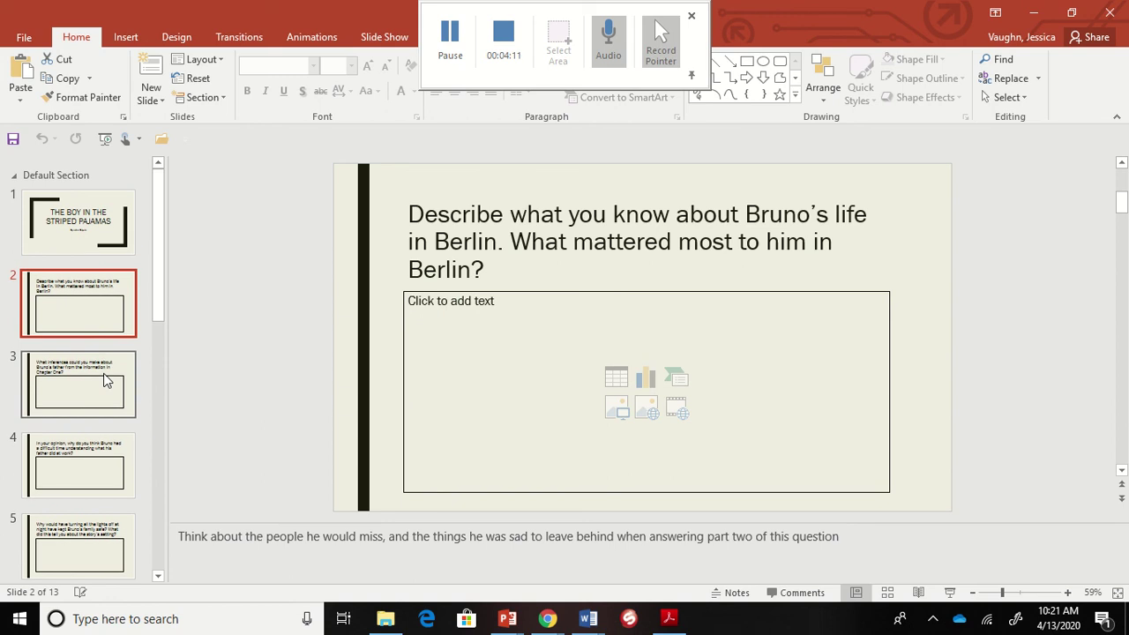
{"action": "scroll", "coordinate": [103, 379], "scroll_direction": "down", "scroll_amount": 8}
{"action": "scroll", "coordinate": [103, 379], "scroll_direction": "down", "scroll_amount": 1}
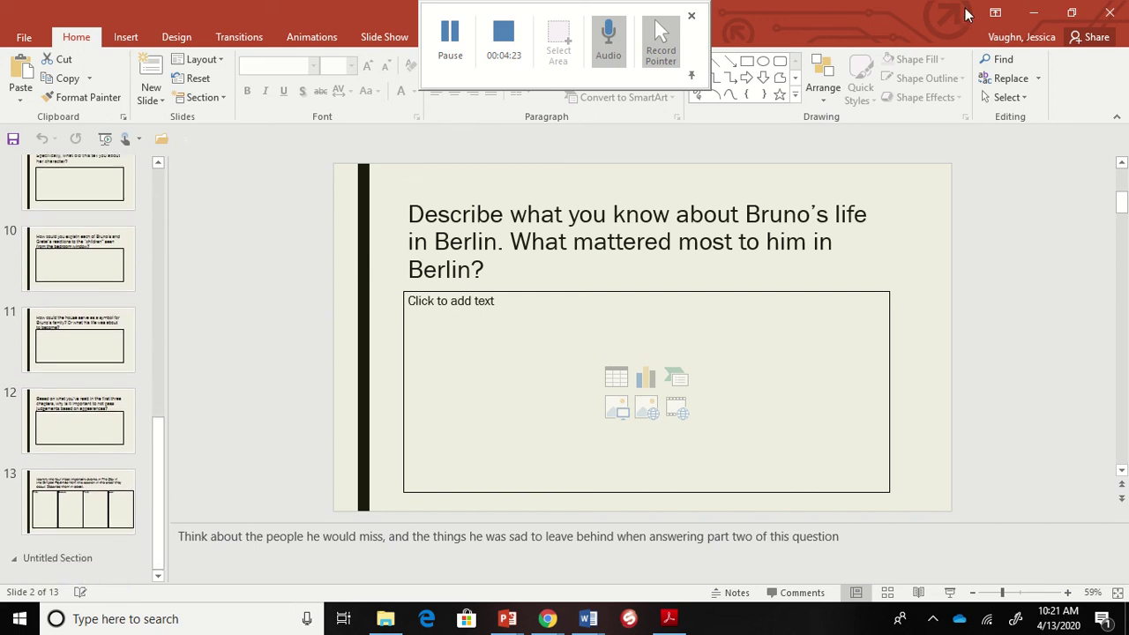
Step: Return to Classcraft and upload The-Boy-in-the-Striped-Pajamas-1-3-1 from the recent files to the Chapters 1-3 assignment
{"action": "left_click", "coordinate": [1032, 8]}
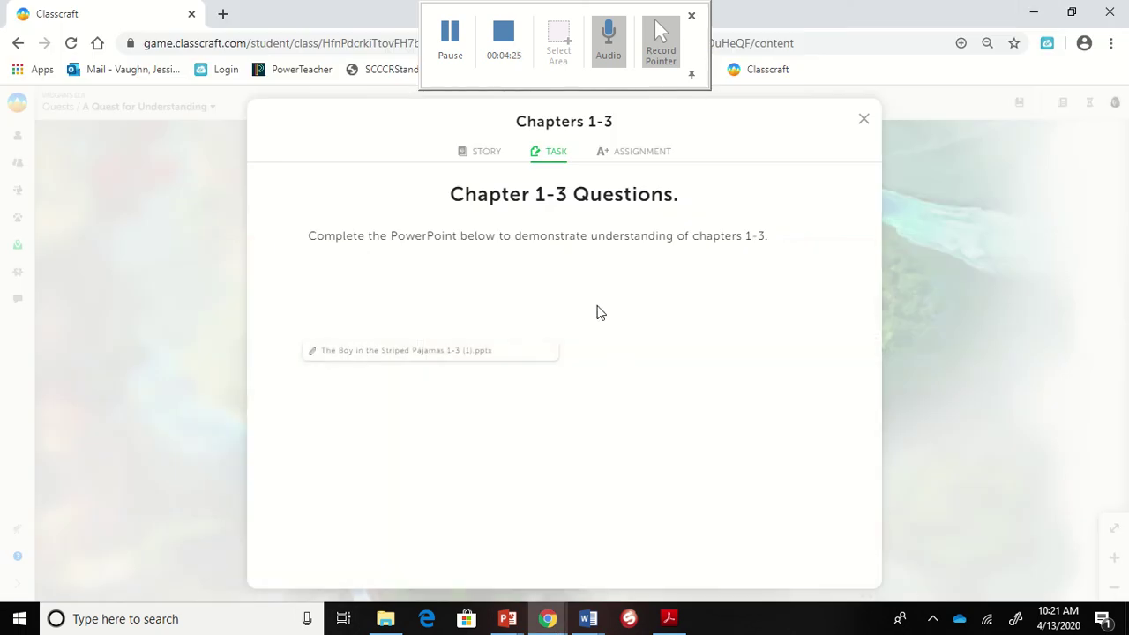
{"action": "left_click", "coordinate": [657, 157]}
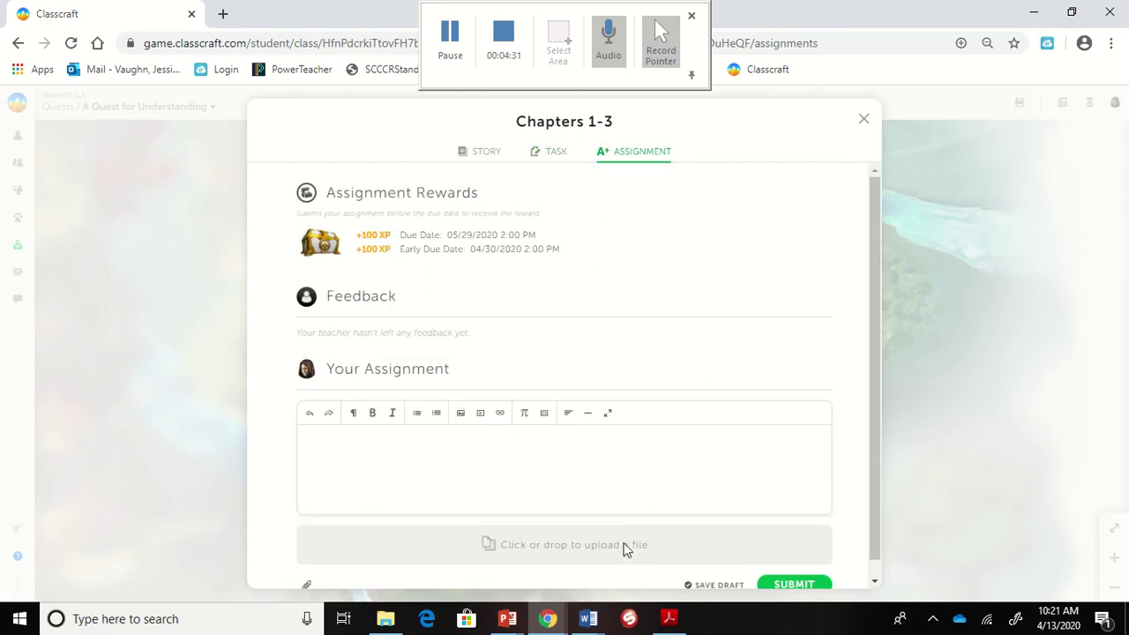
{"action": "left_click", "coordinate": [589, 540]}
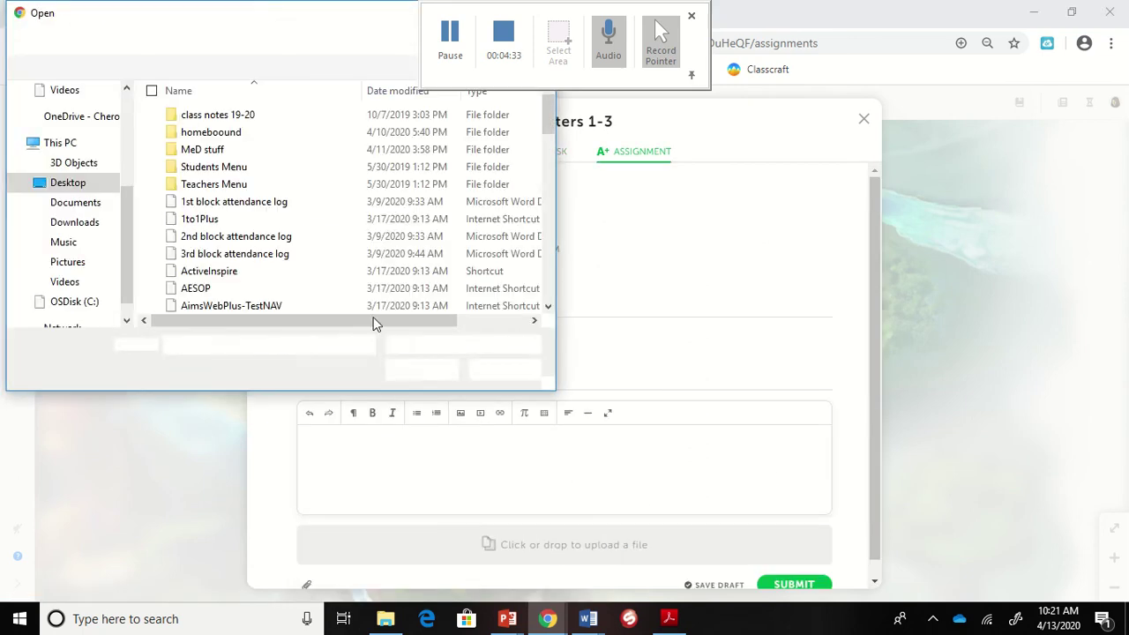
{"action": "scroll", "coordinate": [71, 203], "scroll_direction": "up", "scroll_amount": 5}
{"action": "left_click", "coordinate": [72, 104]}
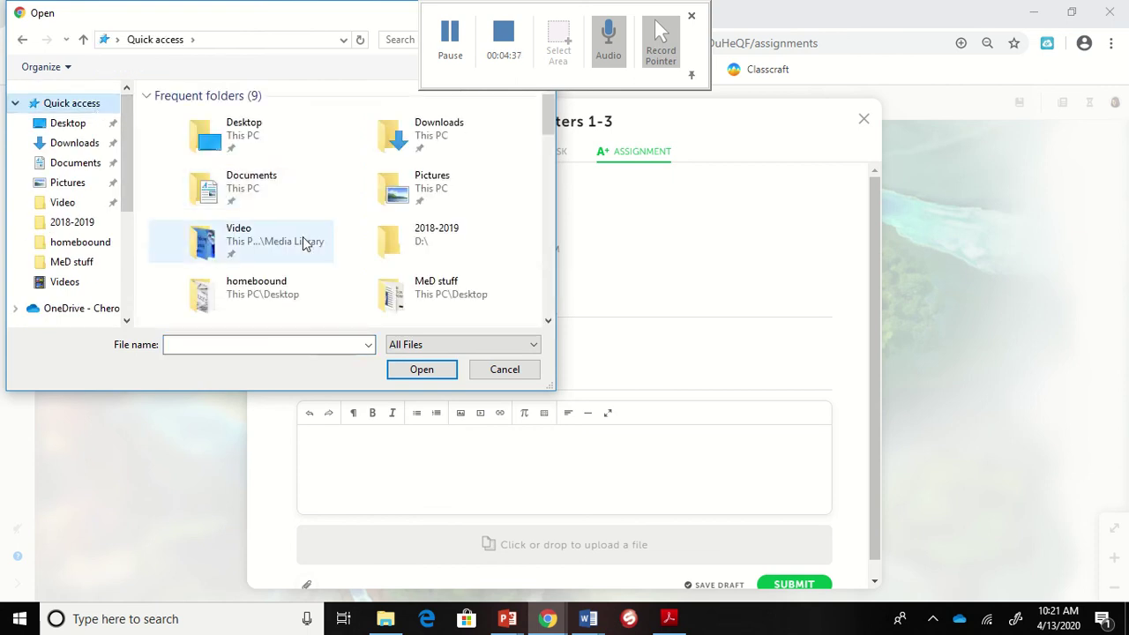
{"action": "scroll", "coordinate": [302, 242], "scroll_direction": "down", "scroll_amount": 3}
{"action": "left_click", "coordinate": [298, 256]}
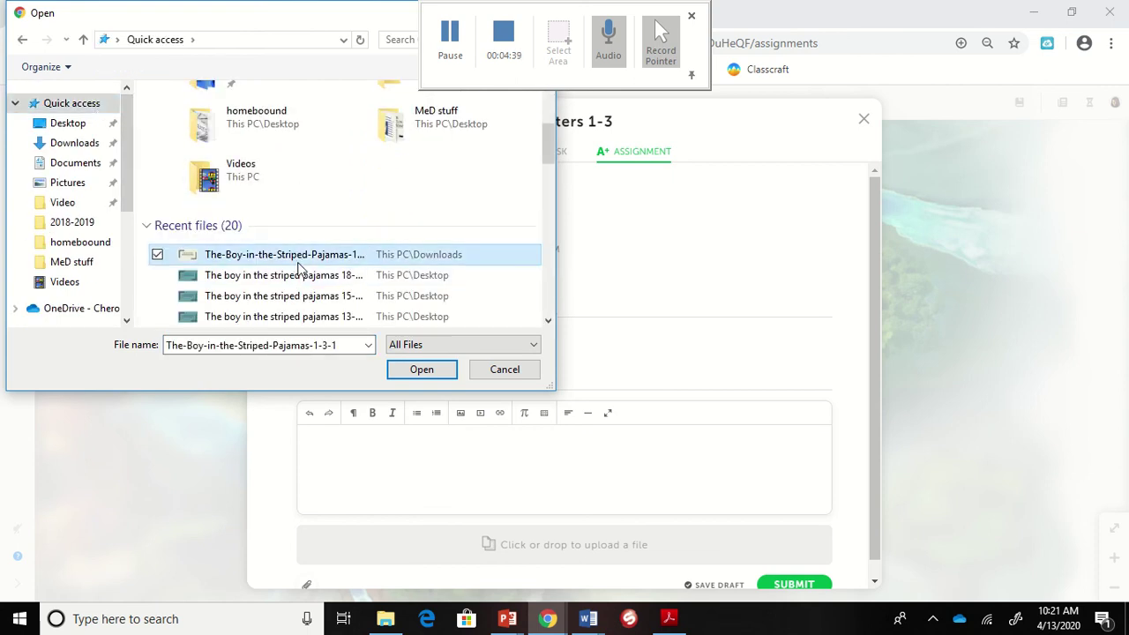
{"action": "left_click", "coordinate": [416, 374]}
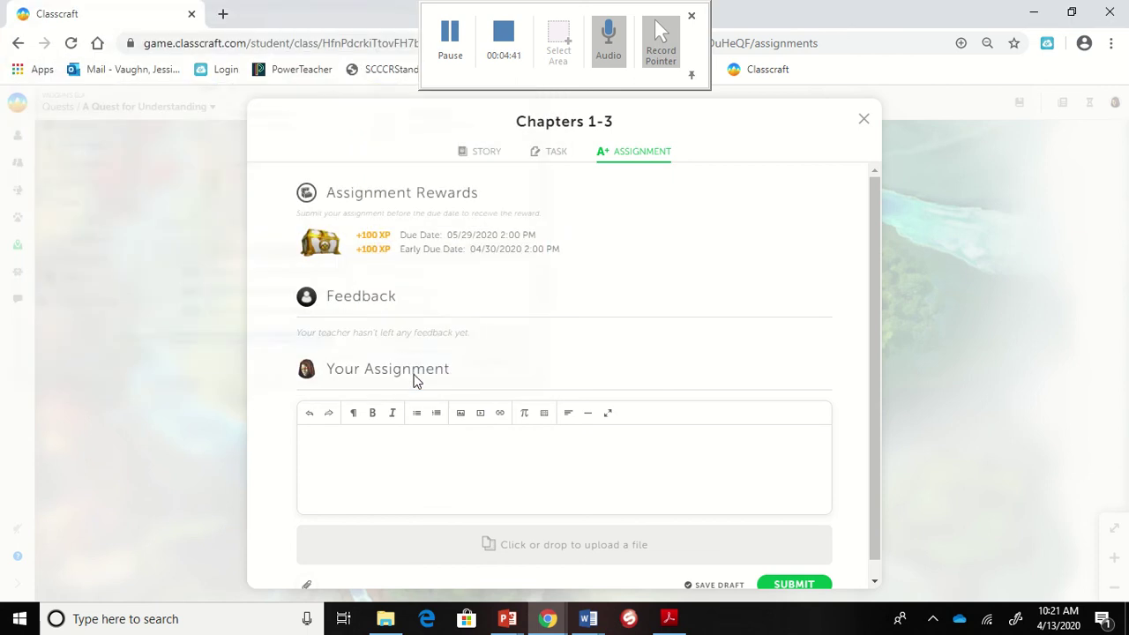
Step: Submit the Chapters 1-3 assignment for good and return to the quest map
{"action": "left_click", "coordinate": [576, 473]}
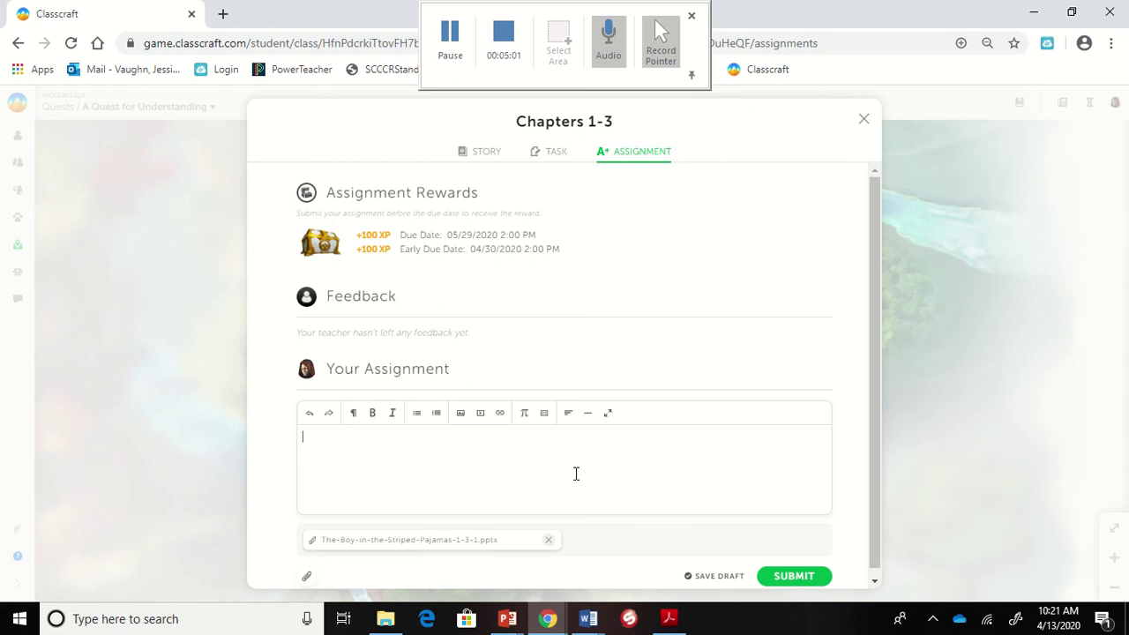
{"action": "left_click", "coordinate": [820, 584]}
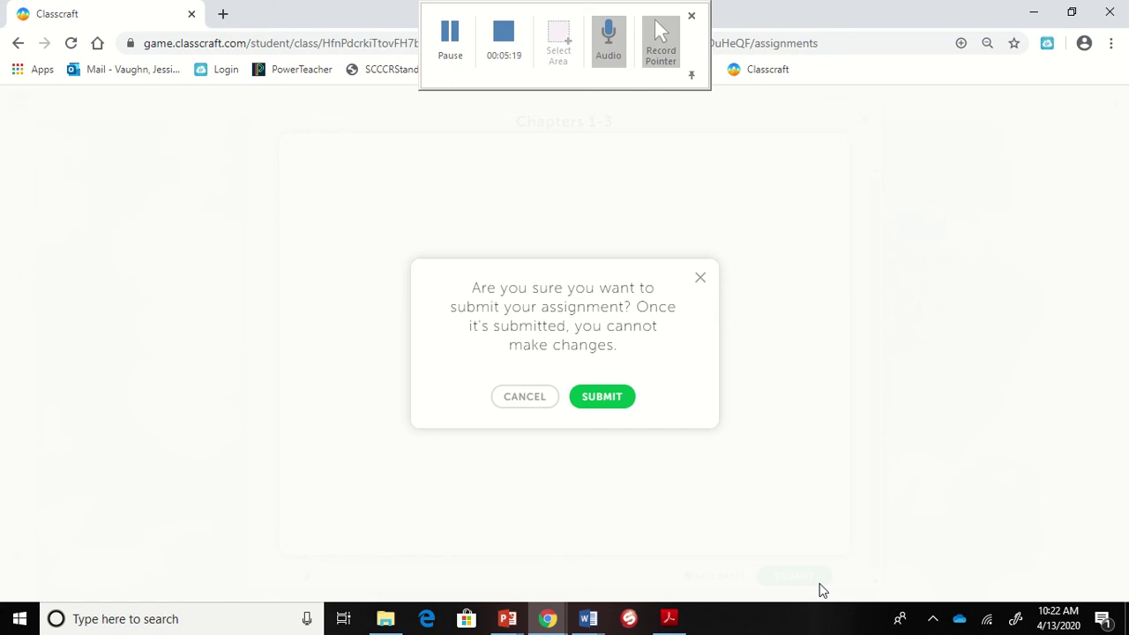
{"action": "left_click", "coordinate": [587, 403]}
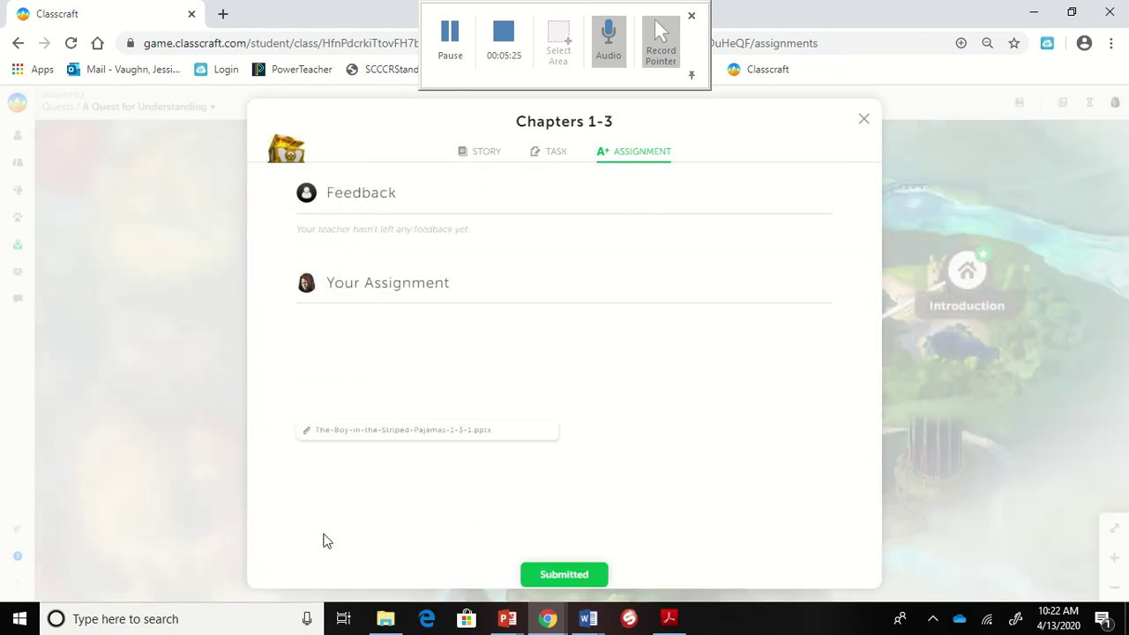
{"action": "left_click", "coordinate": [863, 124]}
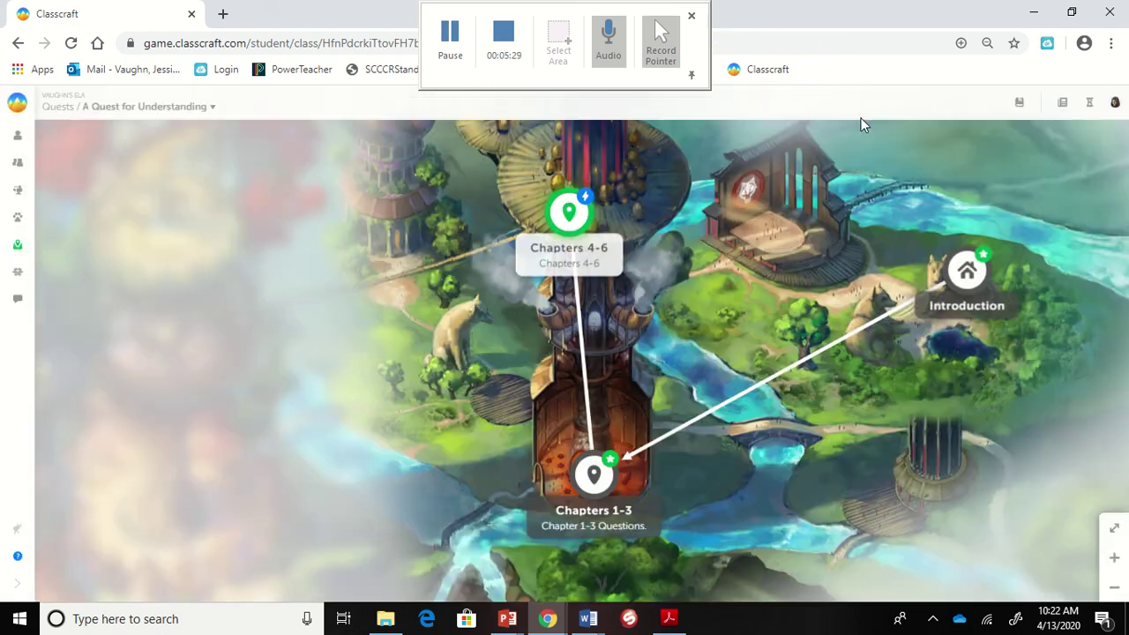